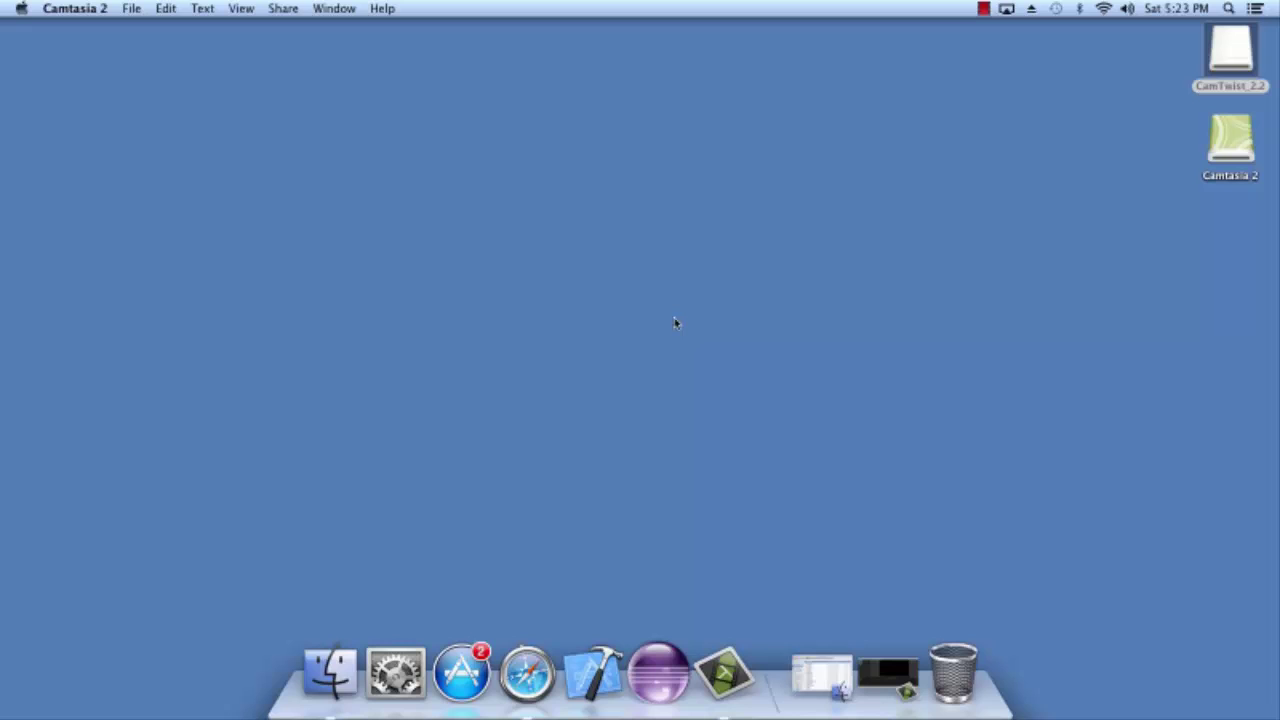
Step: Enable File Sharing and Remote Login in System Preferences' Sharing pane
{"action": "left_click", "coordinate": [390, 676]}
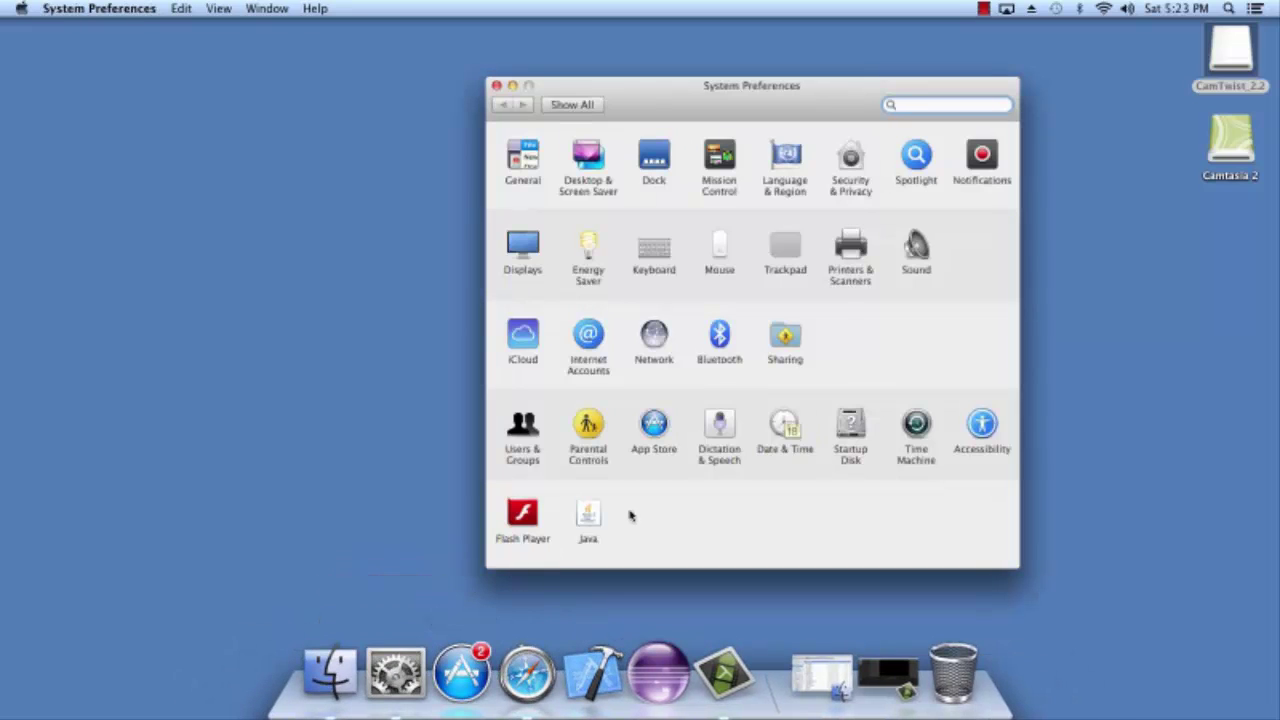
{"action": "left_click", "coordinate": [784, 338]}
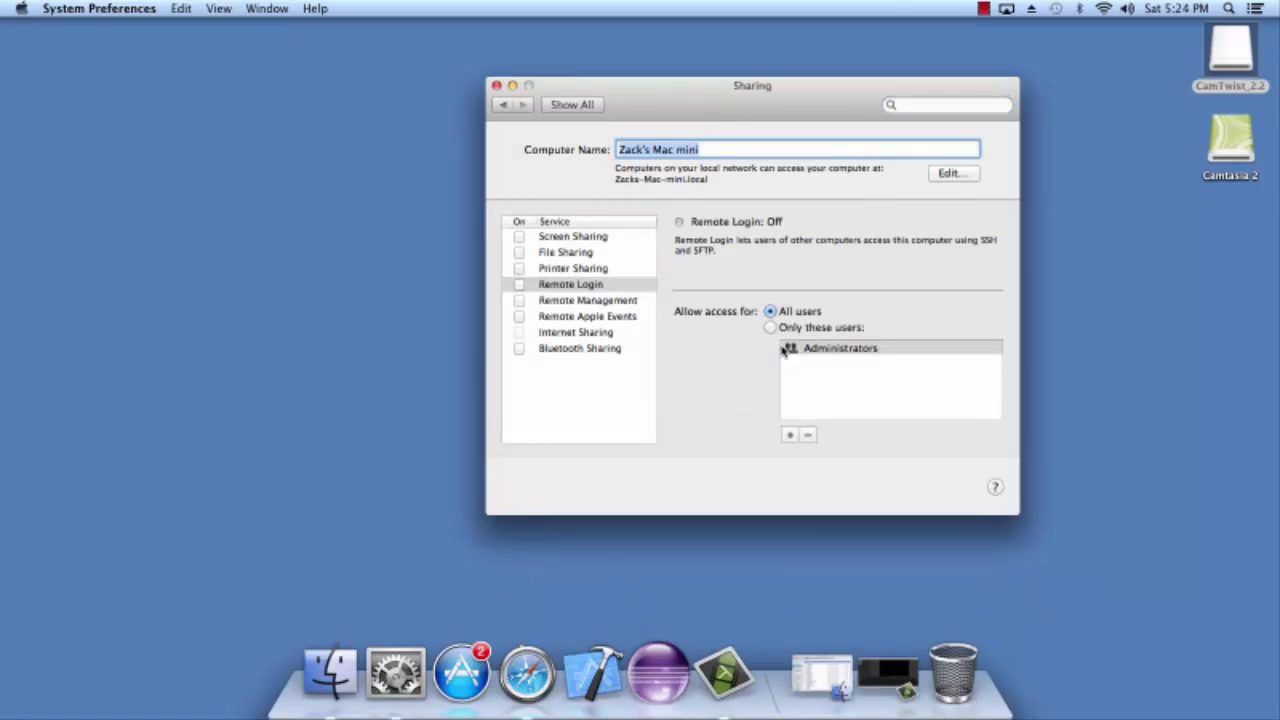
{"action": "left_click", "coordinate": [547, 256]}
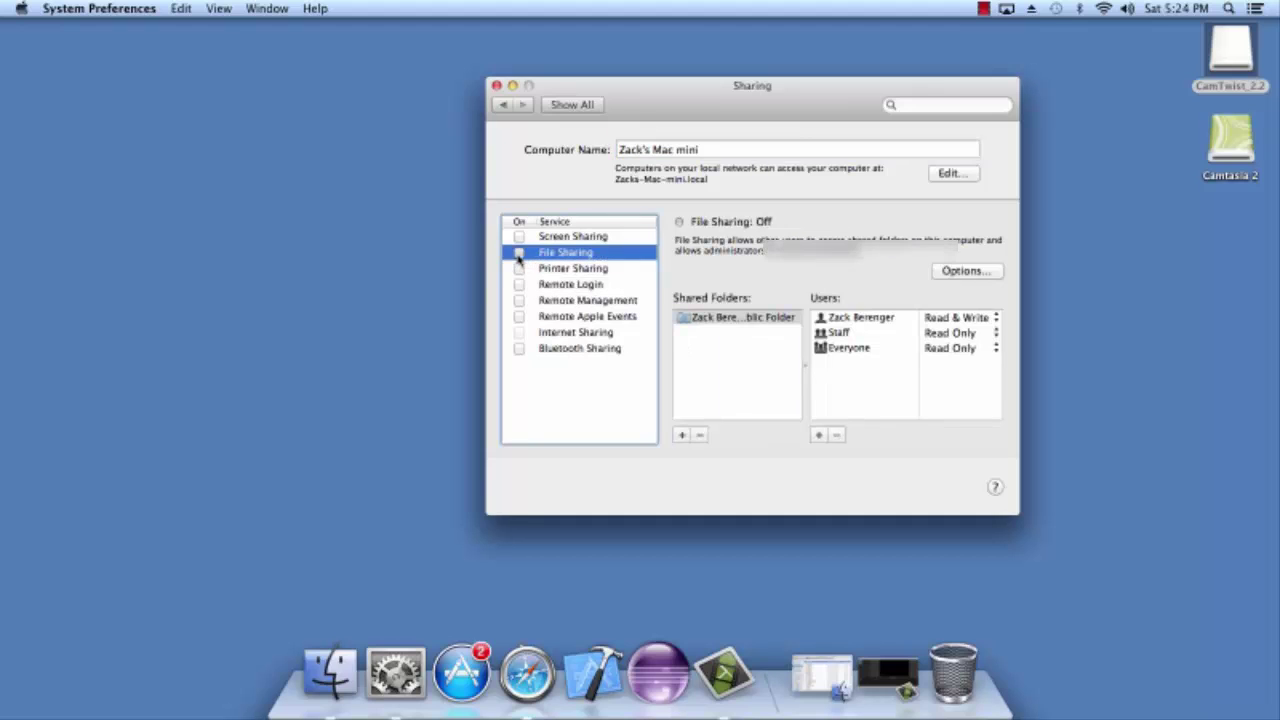
{"action": "left_click", "coordinate": [518, 253]}
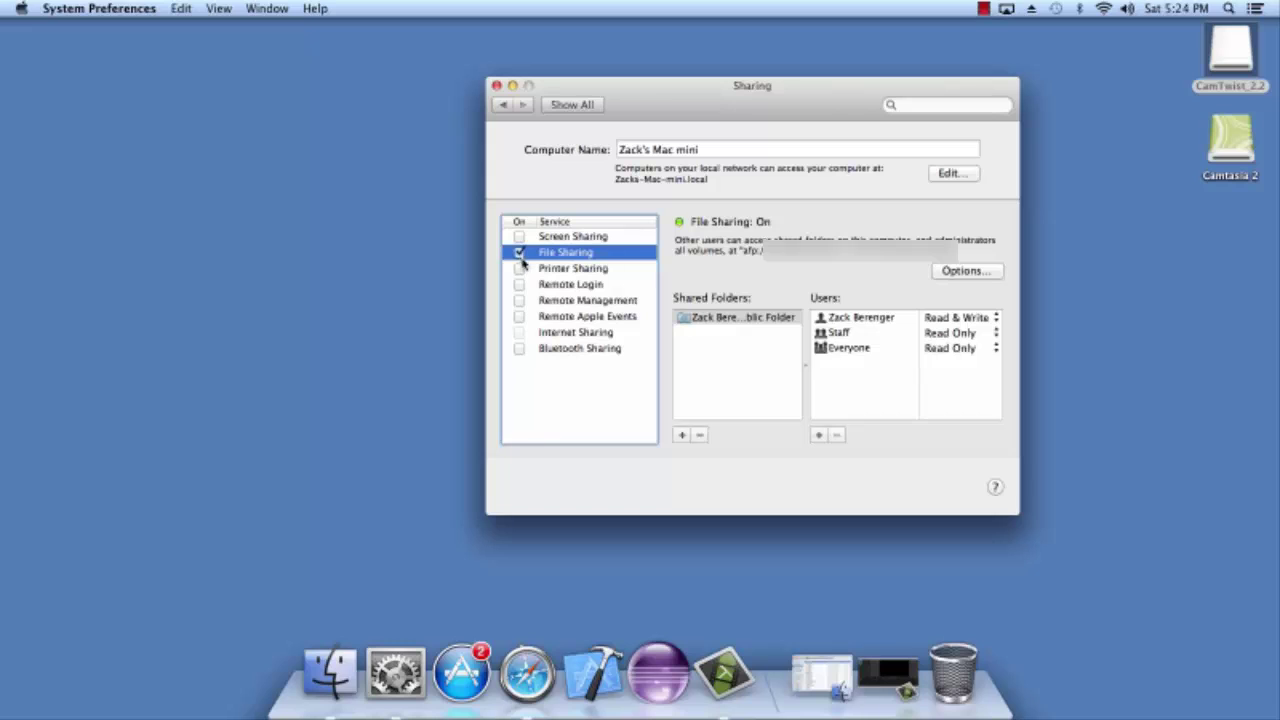
{"action": "left_click", "coordinate": [547, 287]}
{"action": "left_click", "coordinate": [518, 285]}
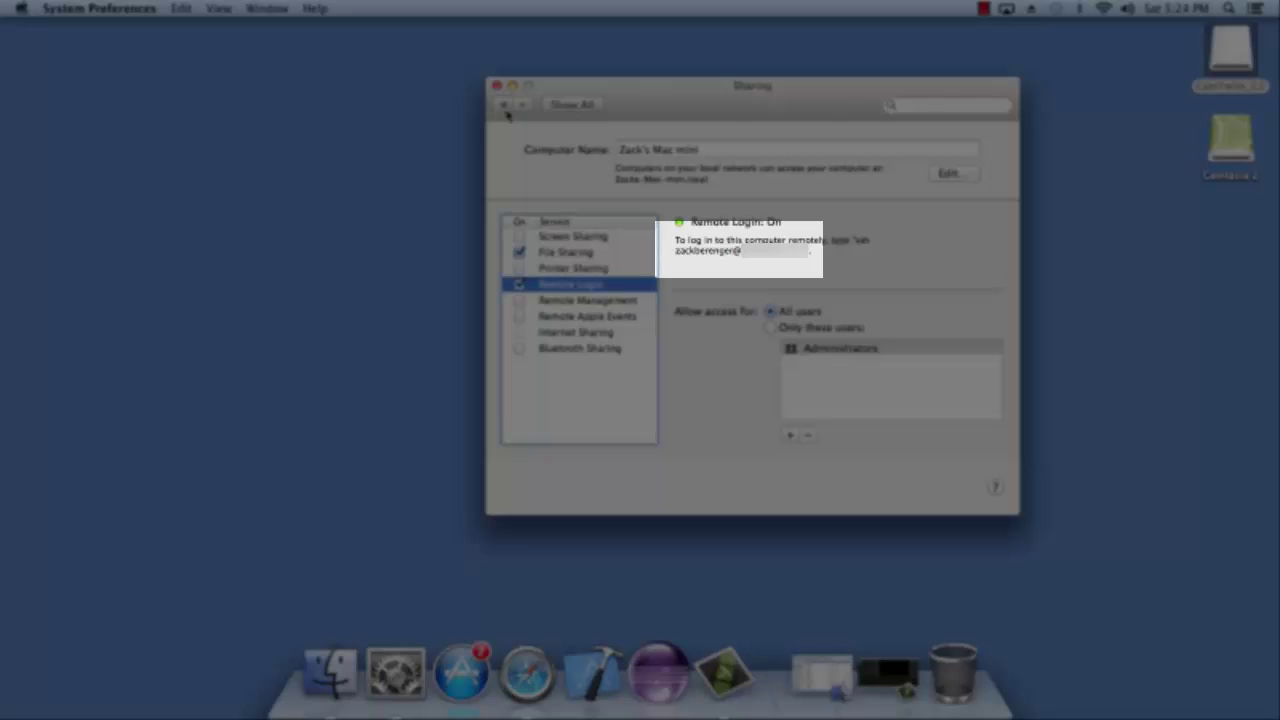
Step: Return to the preferences overview and view the Wi-Fi connection and IP address in Network
{"action": "left_click", "coordinate": [504, 105]}
{"action": "left_click", "coordinate": [505, 106]}
{"action": "left_click", "coordinate": [505, 107]}
{"action": "left_click", "coordinate": [505, 106]}
{"action": "left_click", "coordinate": [506, 112]}
{"action": "left_click", "coordinate": [506, 112]}
{"action": "left_click", "coordinate": [506, 112]}
{"action": "left_click", "coordinate": [506, 112]}
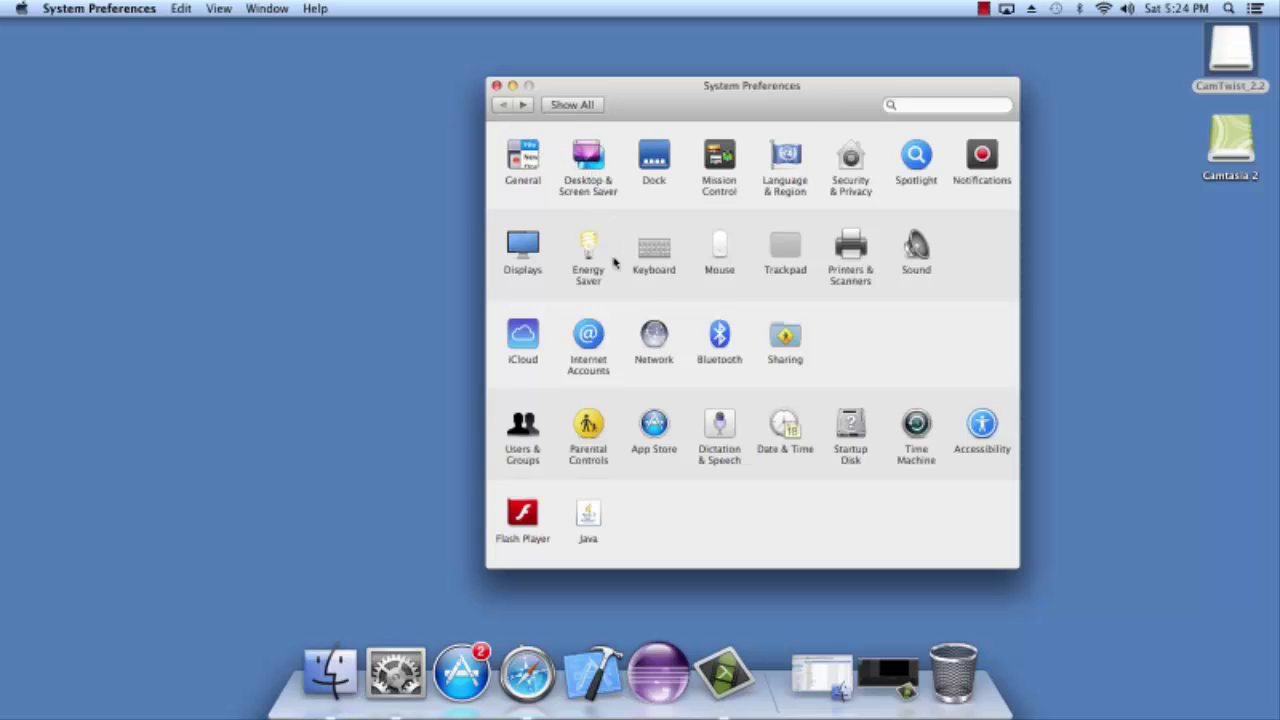
{"action": "left_click", "coordinate": [656, 336]}
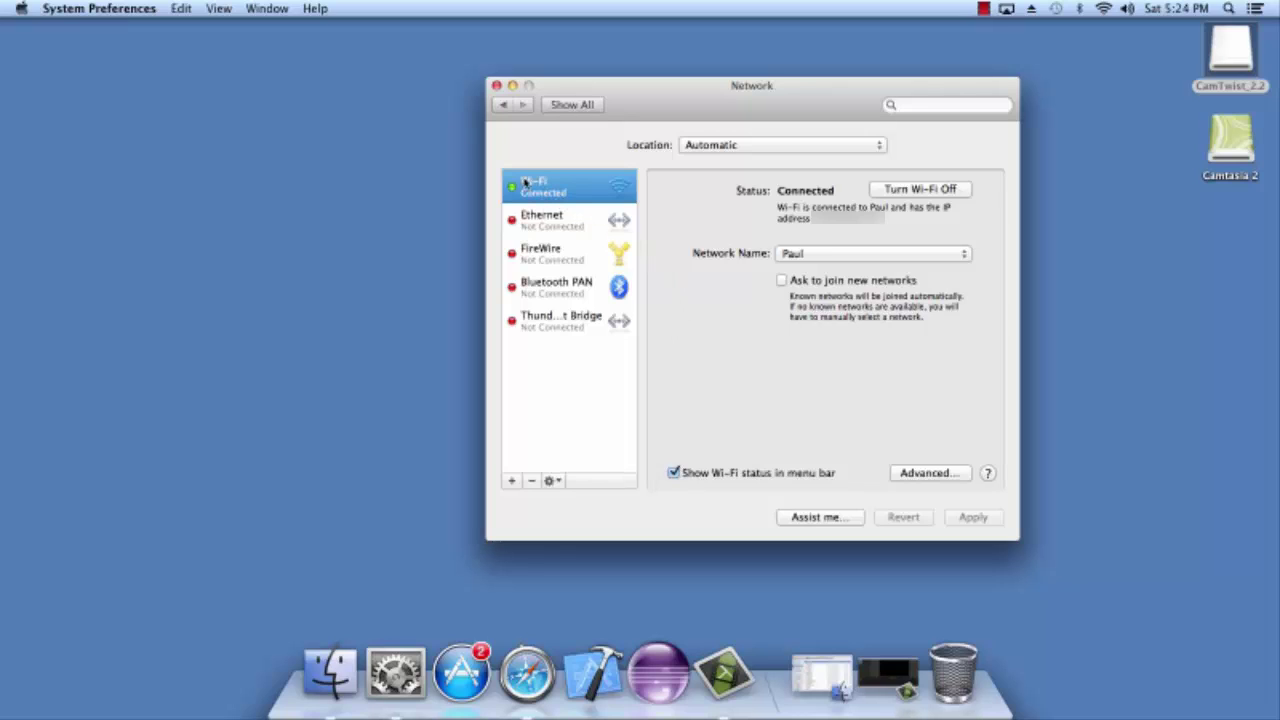
{"action": "left_click", "coordinate": [845, 218]}
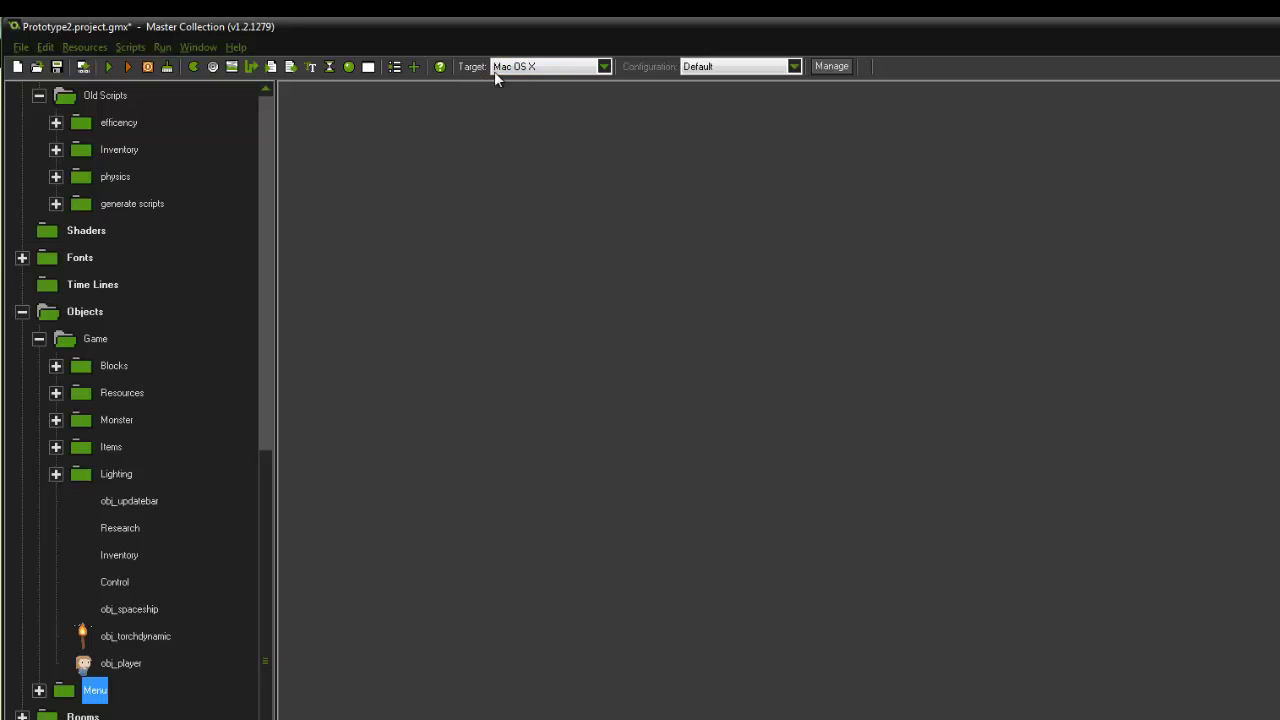
Step: Set the build target to Mac OS X and dismiss the 'Ensure Mac OS settings' reminder
{"action": "left_click", "coordinate": [530, 70]}
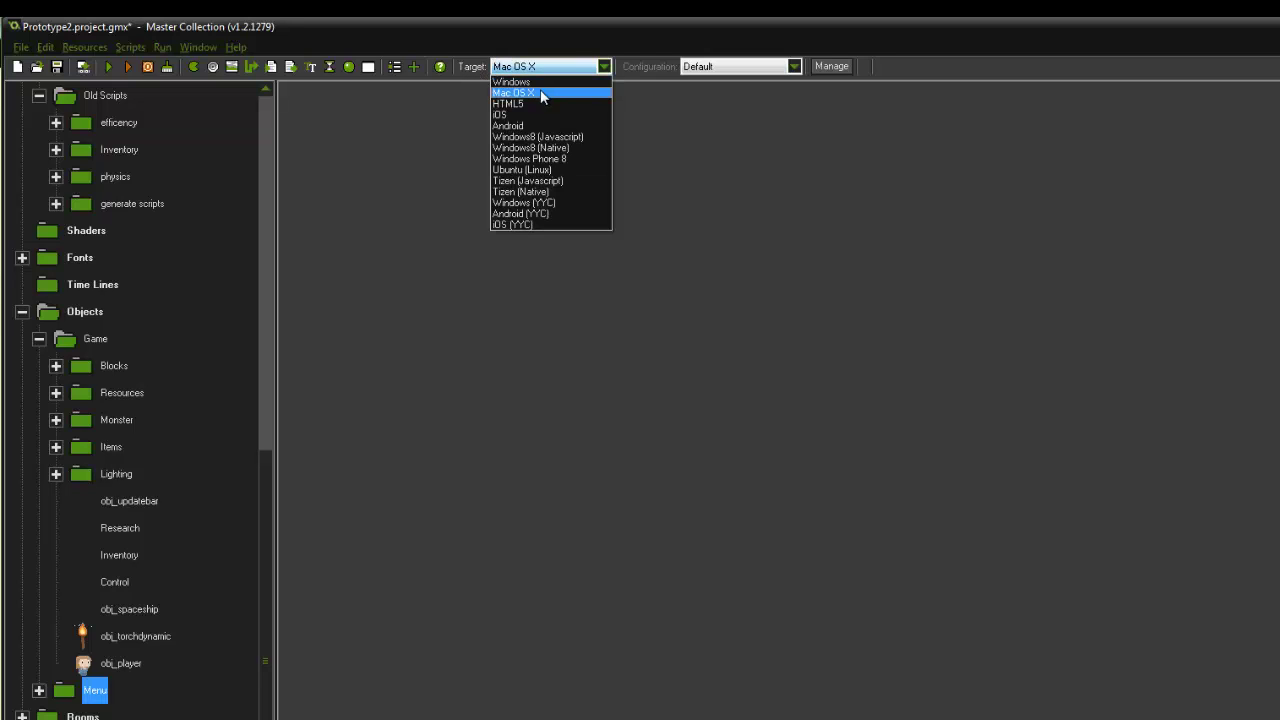
{"action": "left_click", "coordinate": [512, 94]}
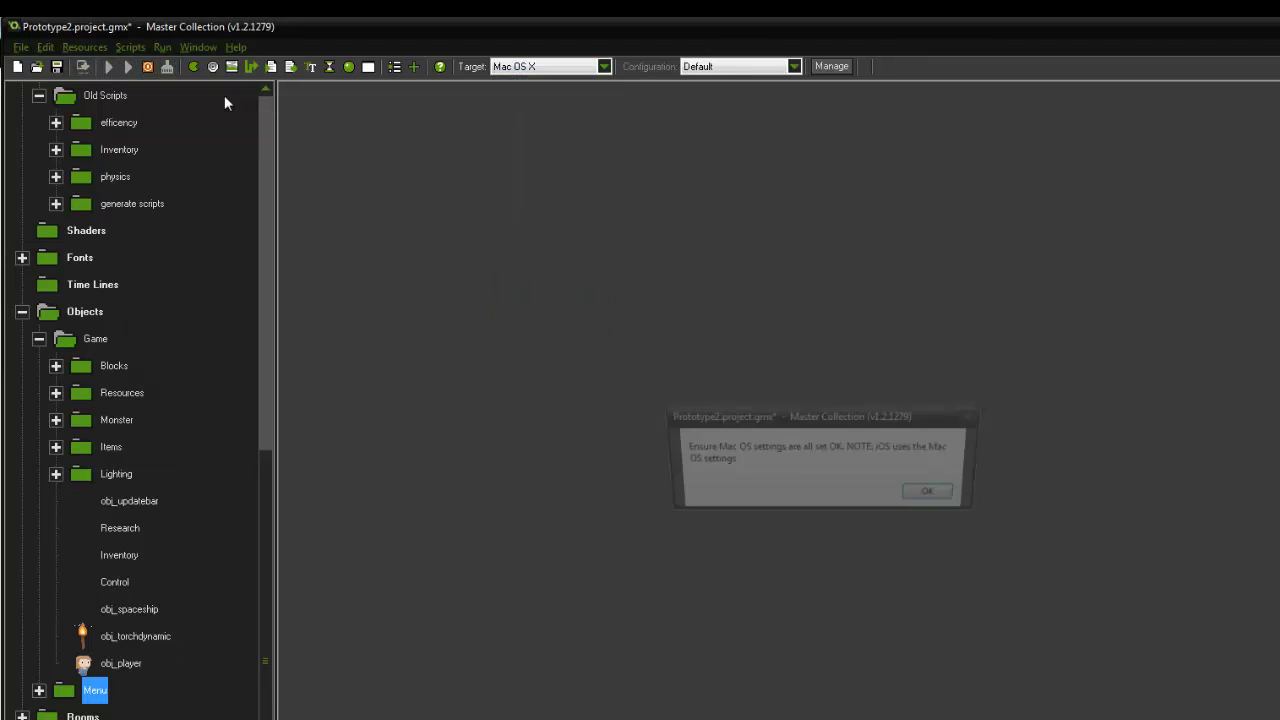
{"action": "left_click_drag", "start_coordinate": [781, 422], "coordinate": [776, 356]}
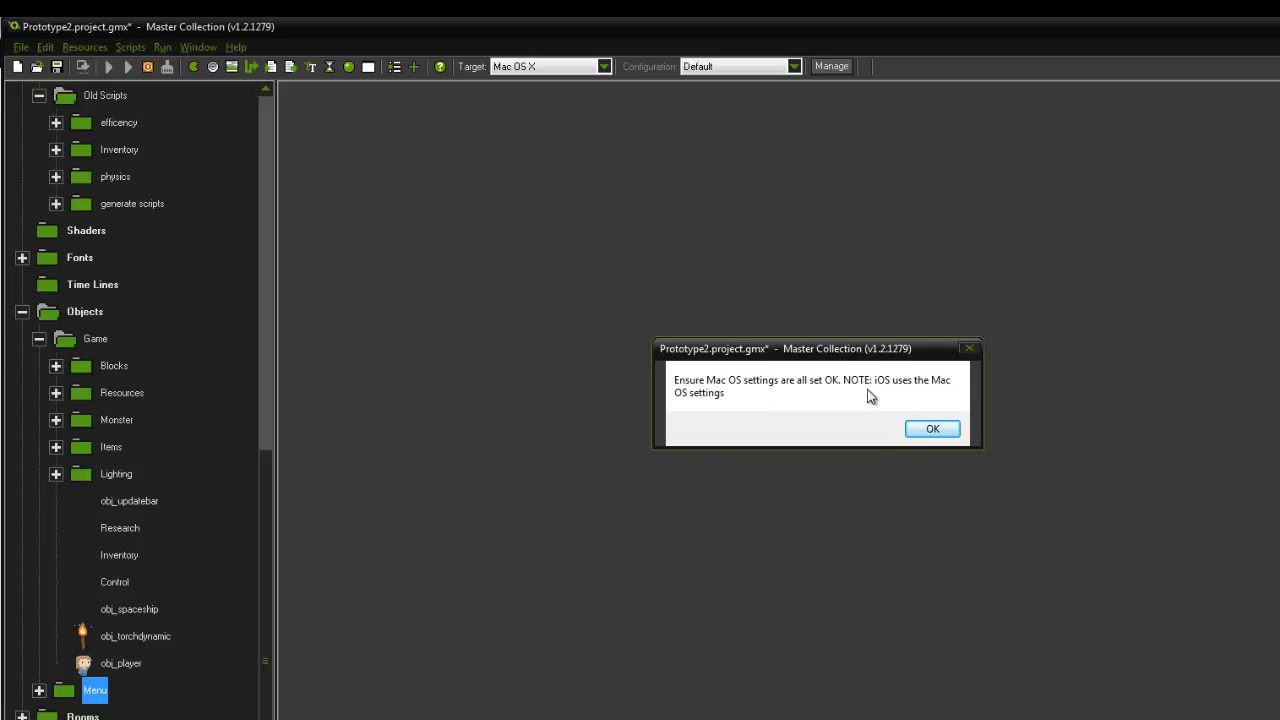
{"action": "left_click", "coordinate": [932, 430]}
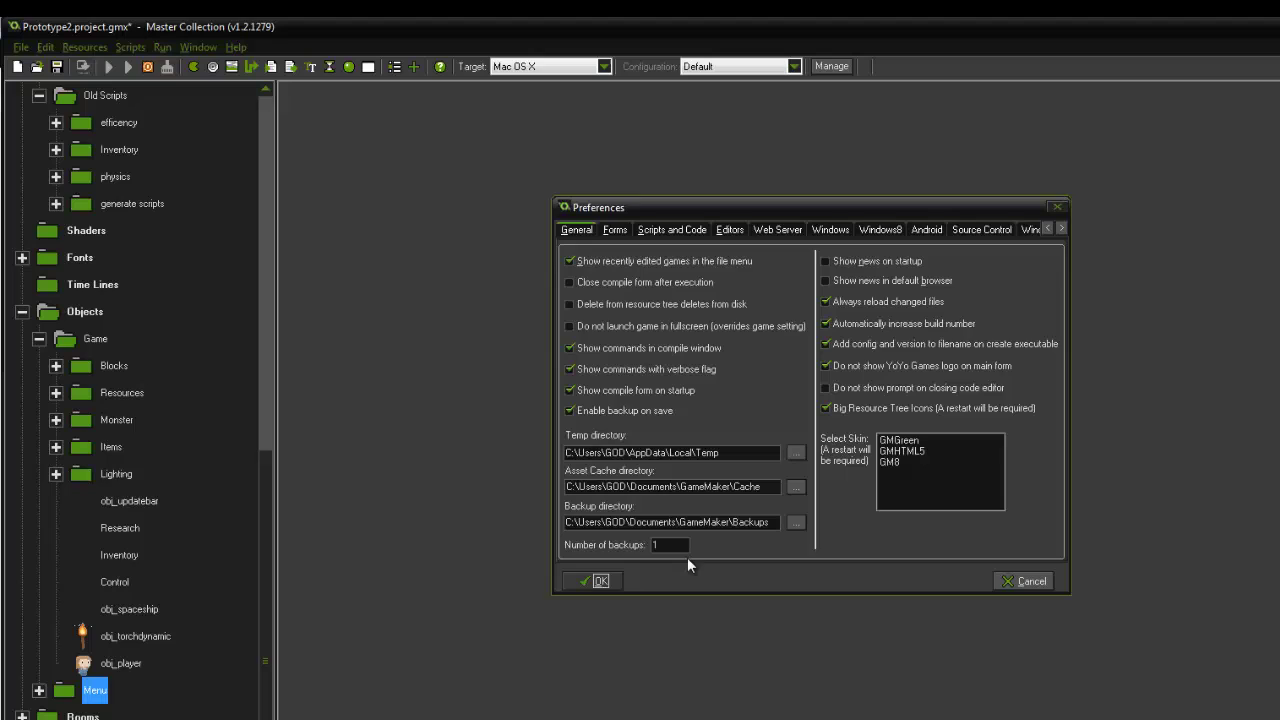
Step: Reopen Preferences from the File menu and switch to its Mac OS X tab
{"action": "left_click", "coordinate": [598, 581]}
{"action": "left_click", "coordinate": [20, 47]}
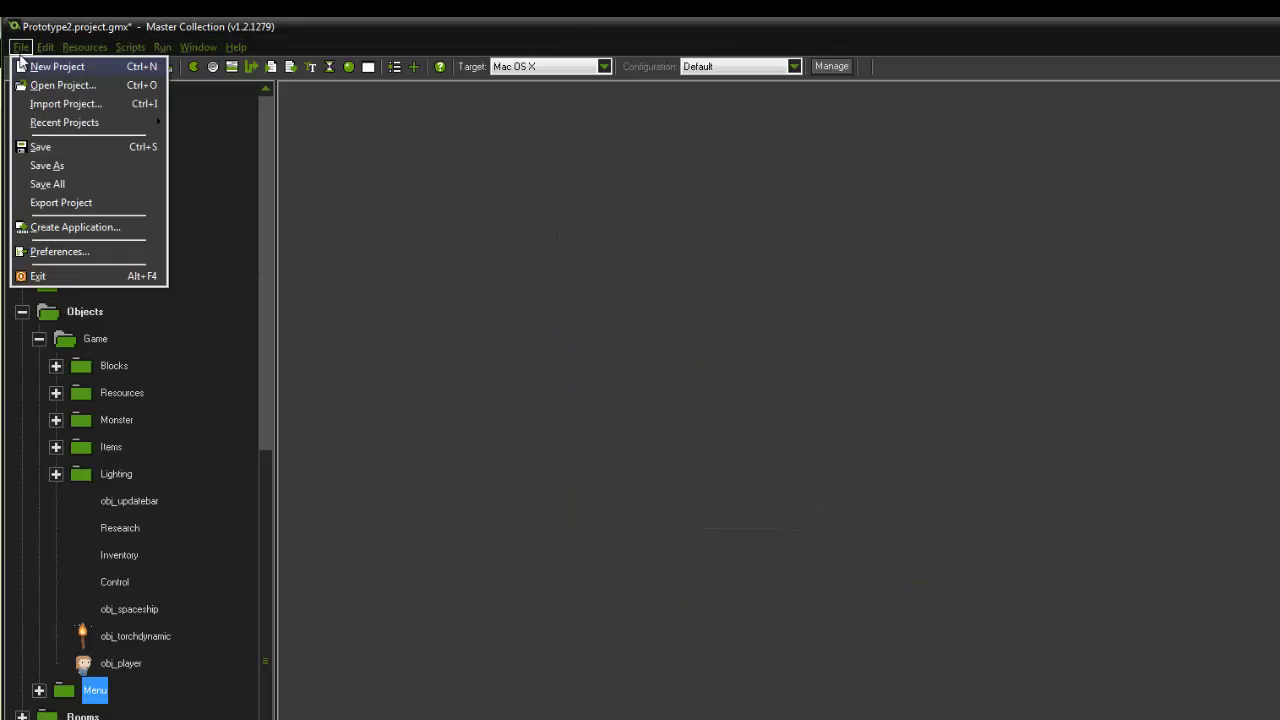
{"action": "left_click", "coordinate": [56, 251]}
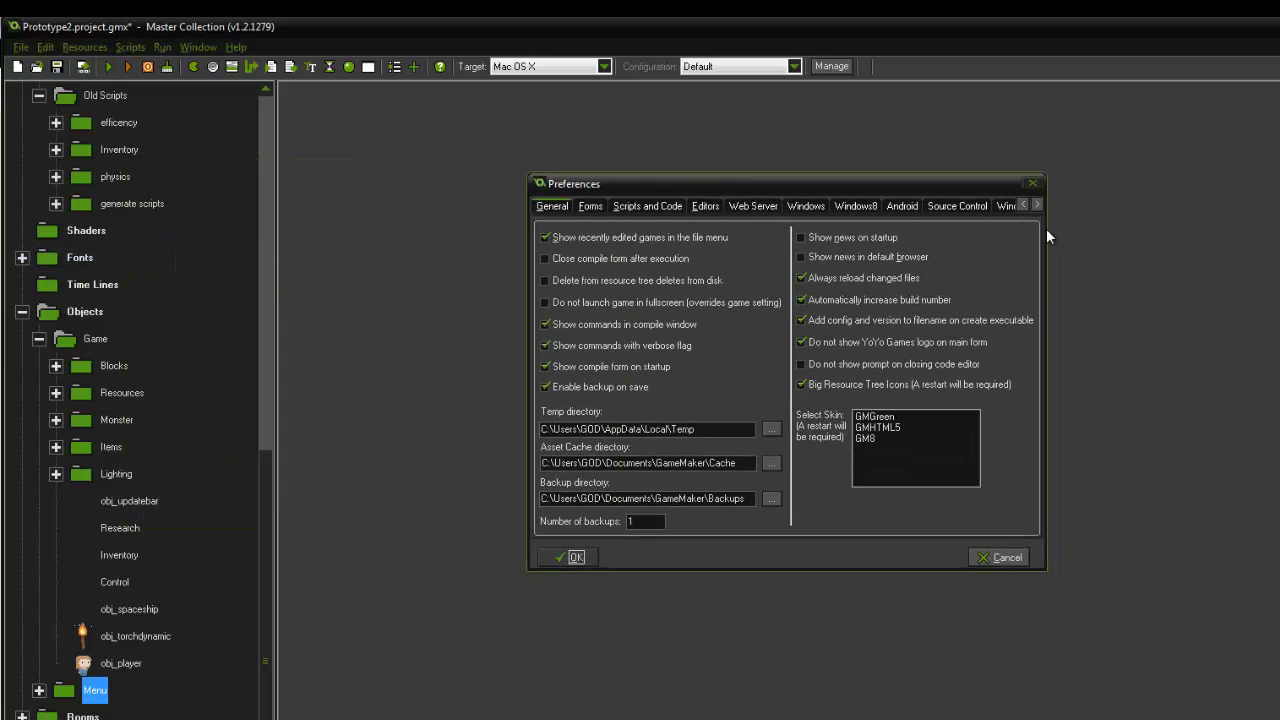
{"action": "left_click", "coordinate": [1036, 205]}
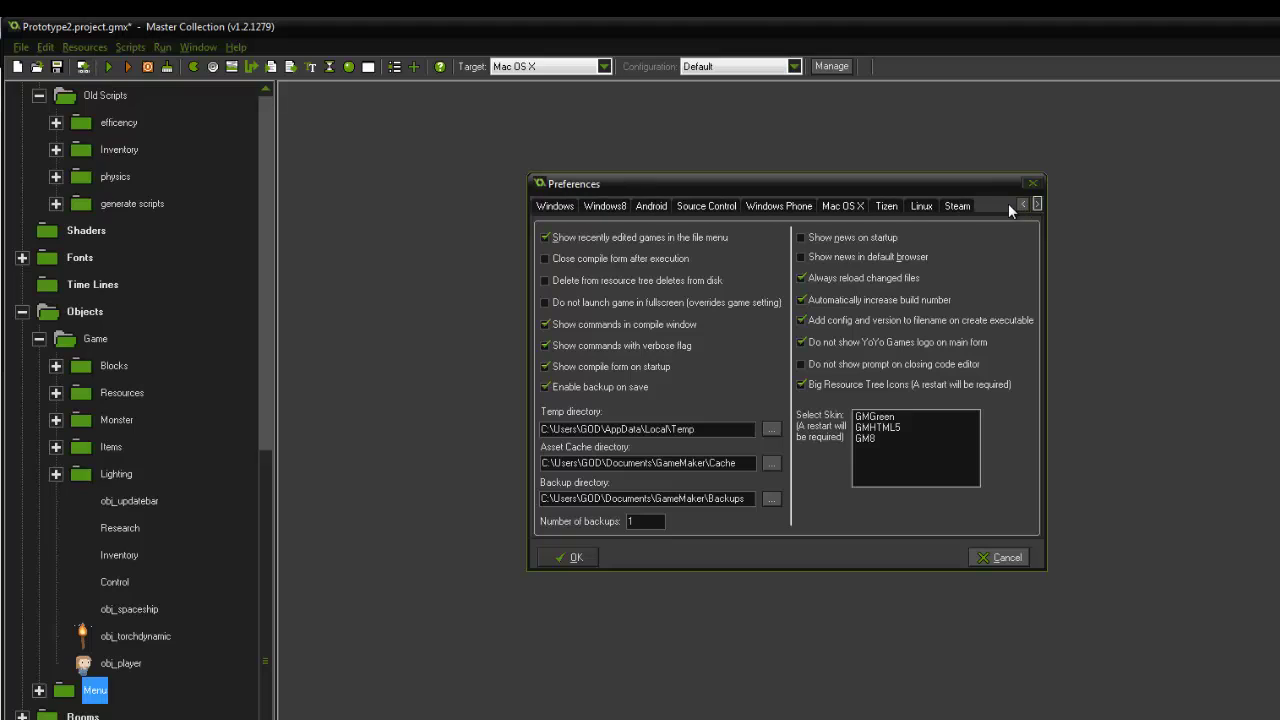
{"action": "left_click", "coordinate": [1022, 204]}
{"action": "left_click", "coordinate": [1022, 204]}
{"action": "left_click", "coordinate": [1022, 204]}
{"action": "left_click", "coordinate": [1022, 204]}
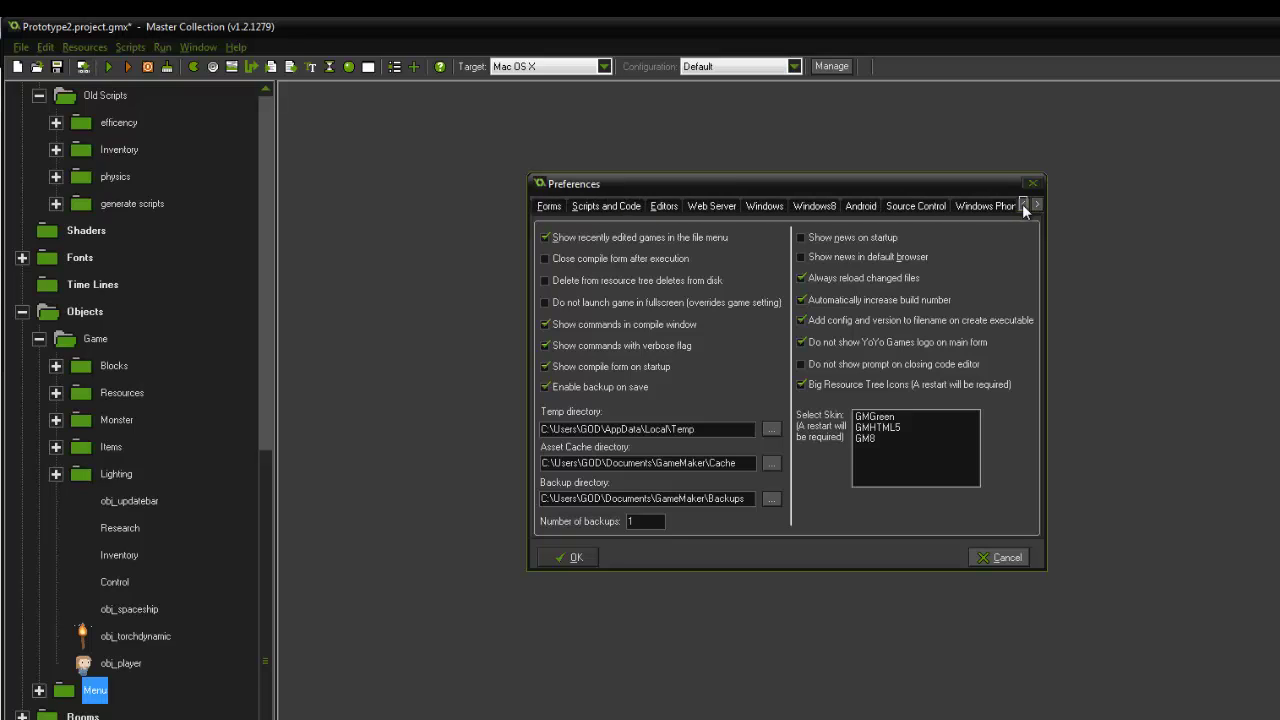
{"action": "left_click", "coordinate": [1022, 204]}
{"action": "left_click", "coordinate": [1036, 204]}
{"action": "left_click", "coordinate": [1036, 204]}
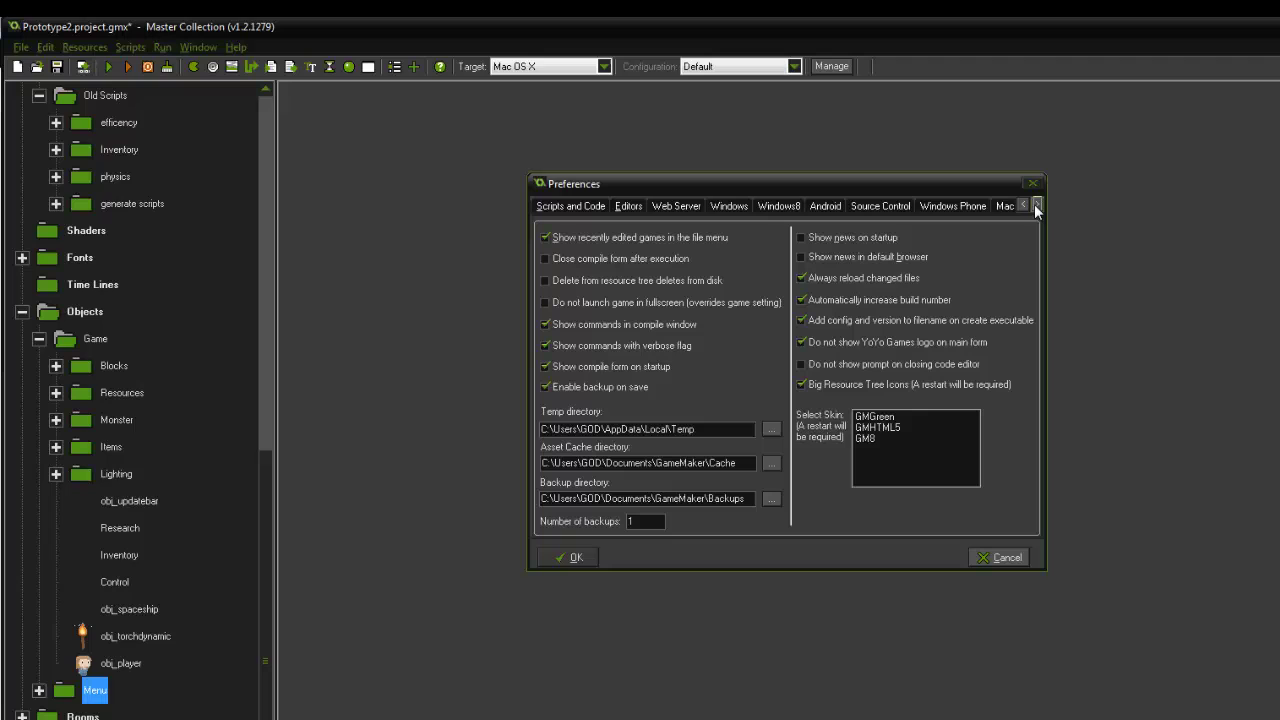
{"action": "left_click", "coordinate": [1036, 204]}
{"action": "left_click", "coordinate": [938, 206]}
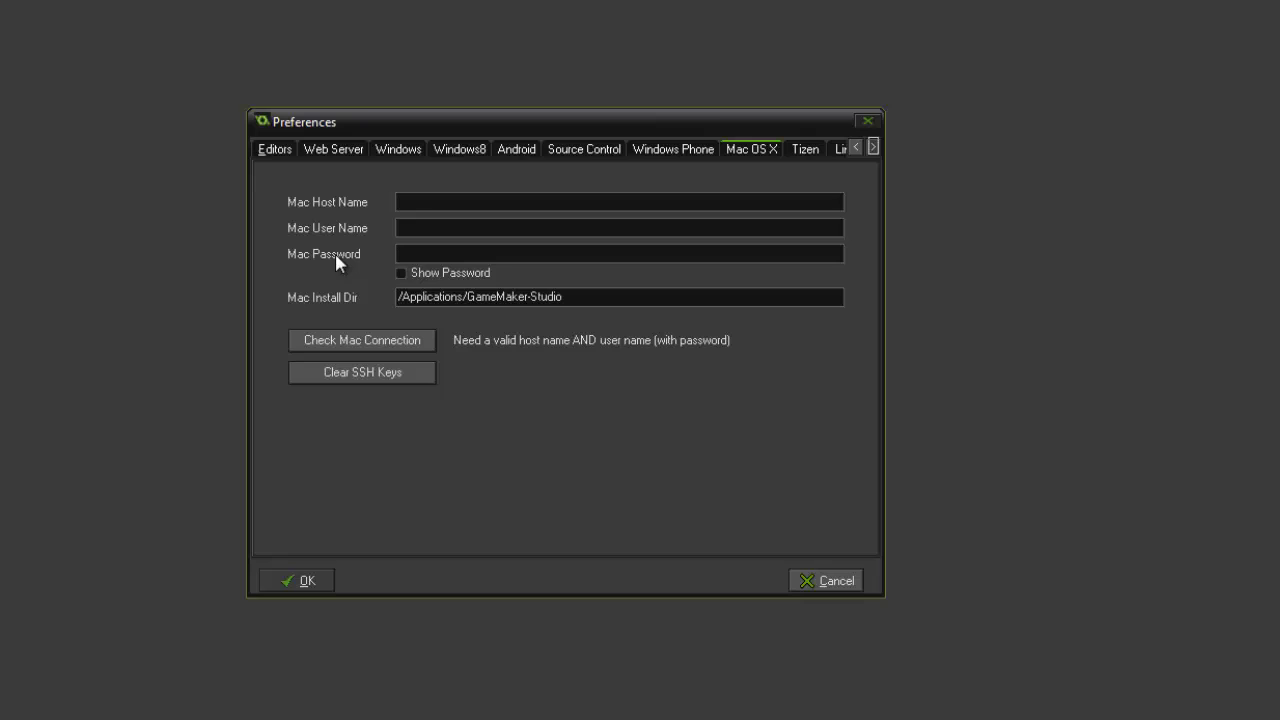
Step: Enter the Mac's IP address as Mac Host Name, the Mac user name, and the account password
{"action": "left_click", "coordinate": [416, 203]}
{"action": "type", "text": "192.16"}
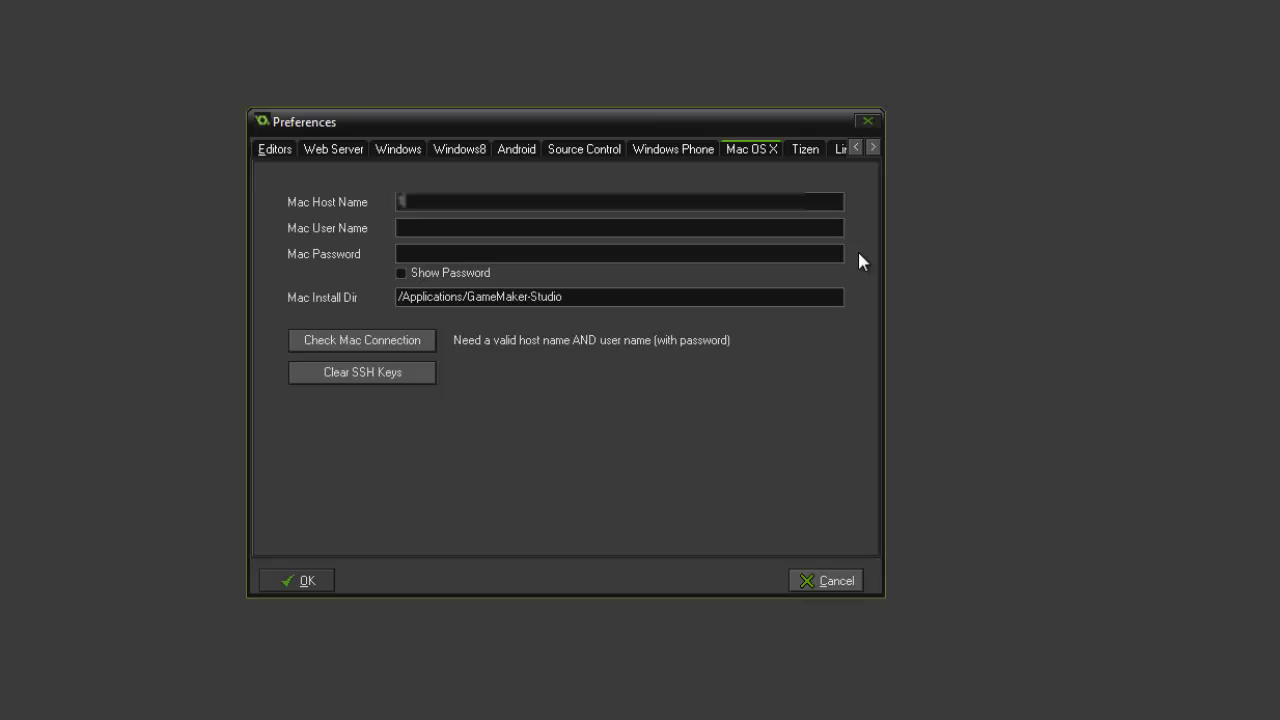
{"action": "type", "text": "8"}
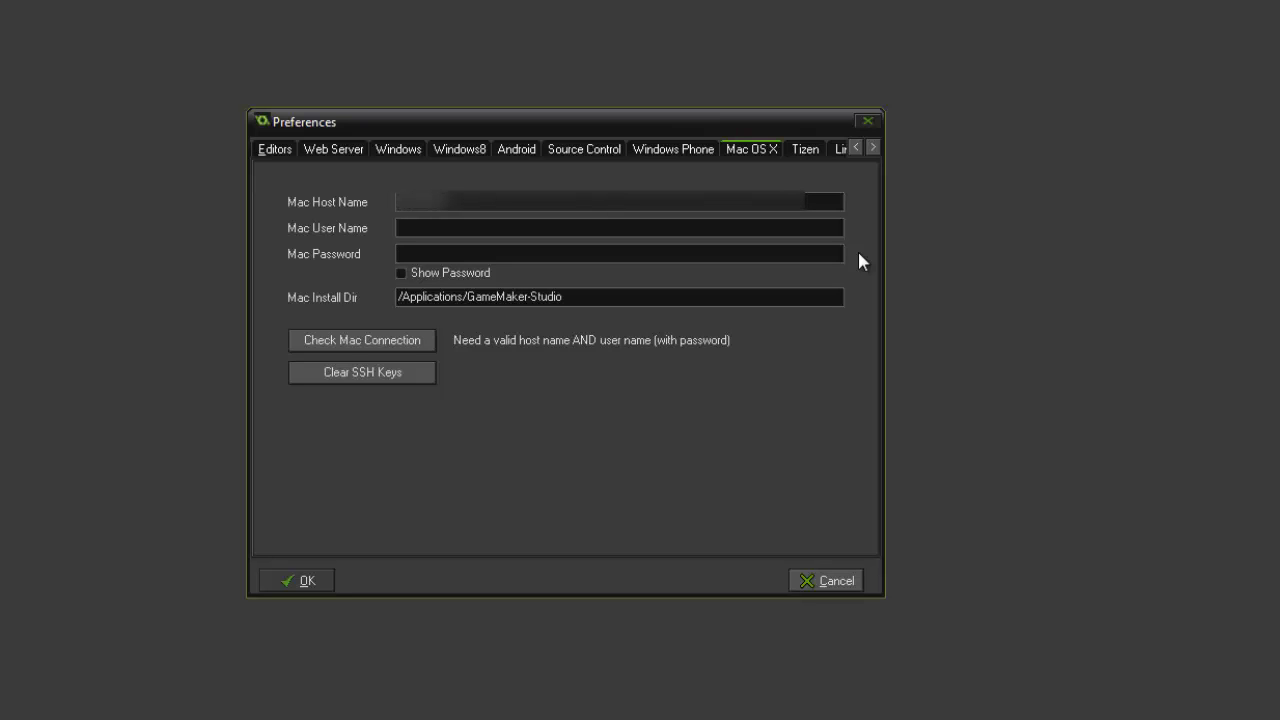
{"action": "type", "text": "."}
{"action": "type", "text": "zac"}
{"action": "type", "text": "kberenger"}
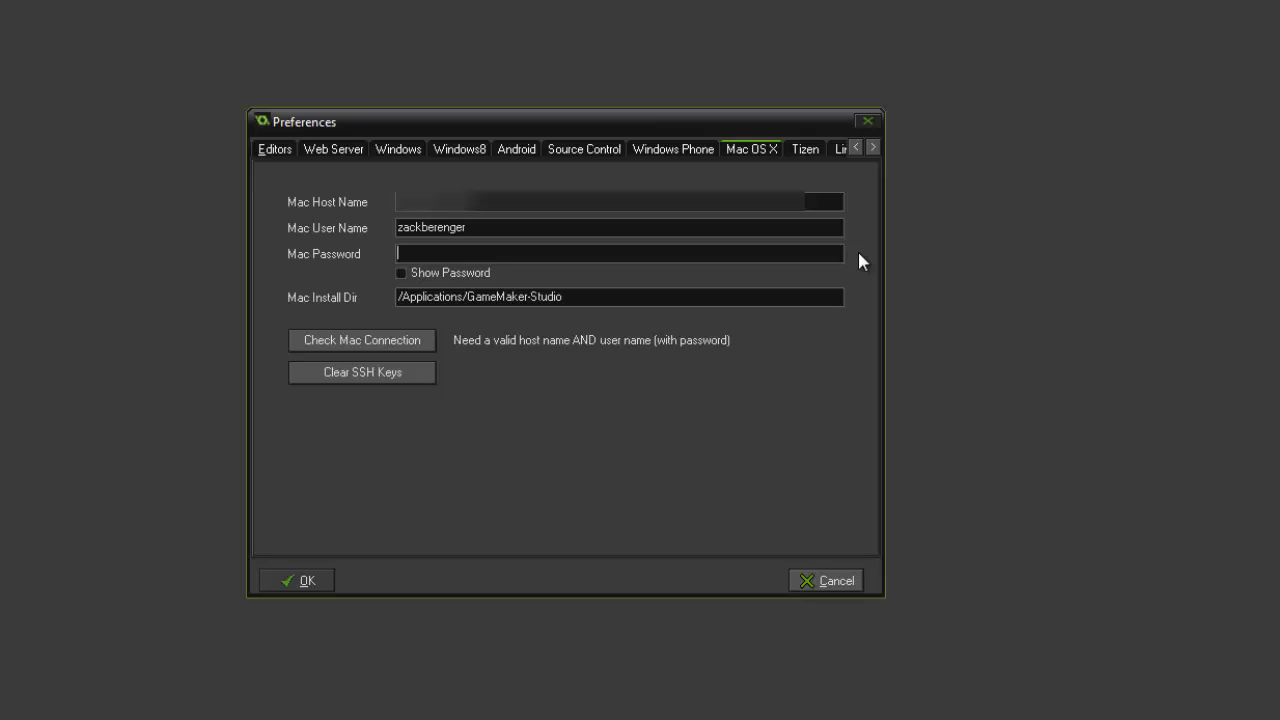
{"action": "key", "text": "Tab"}
{"action": "type", "text": "****"}
{"action": "key", "text": "Return"}
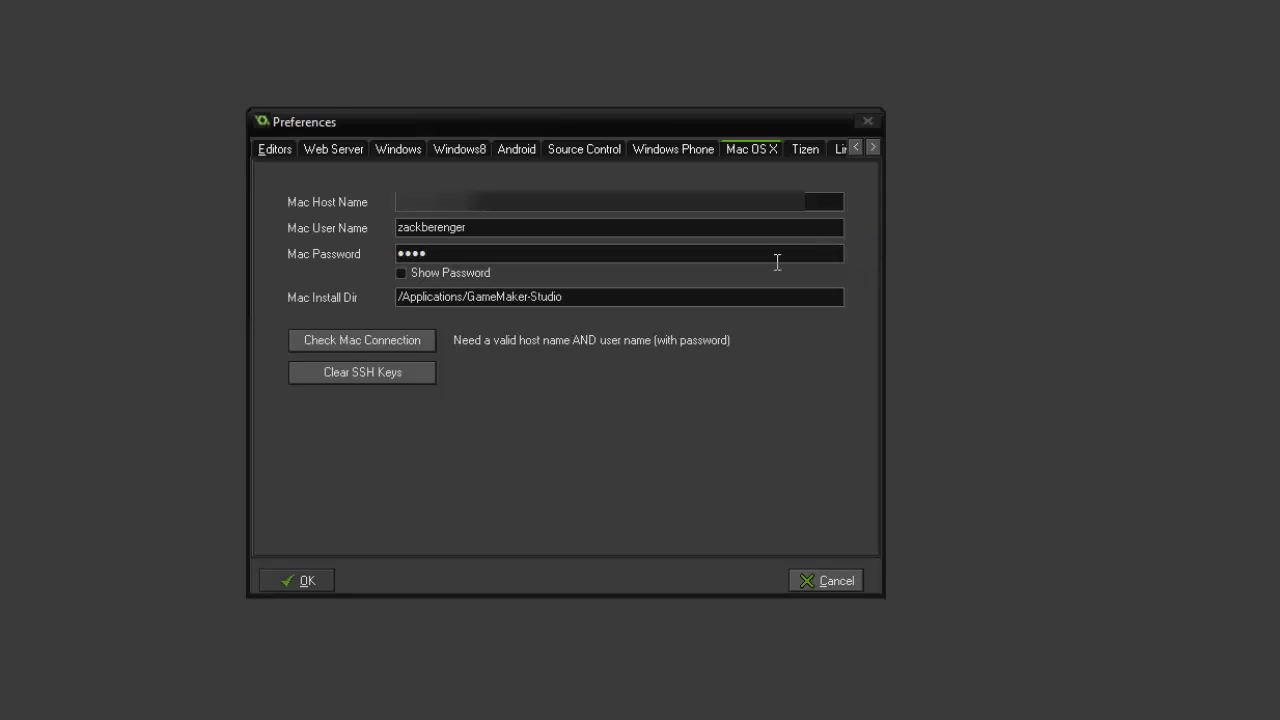
{"action": "type", "text": "*****"}
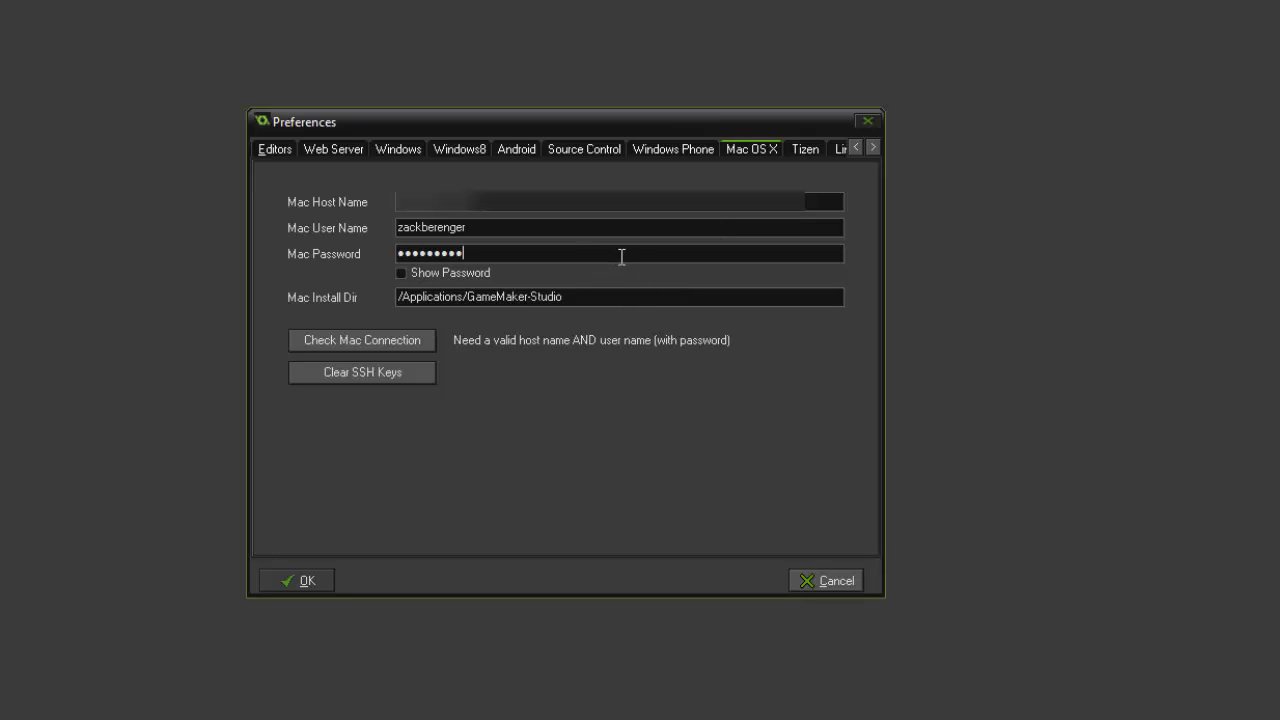
Step: Run Check Mac Connection until it reports 'Connection OK!'
{"action": "left_click", "coordinate": [418, 343]}
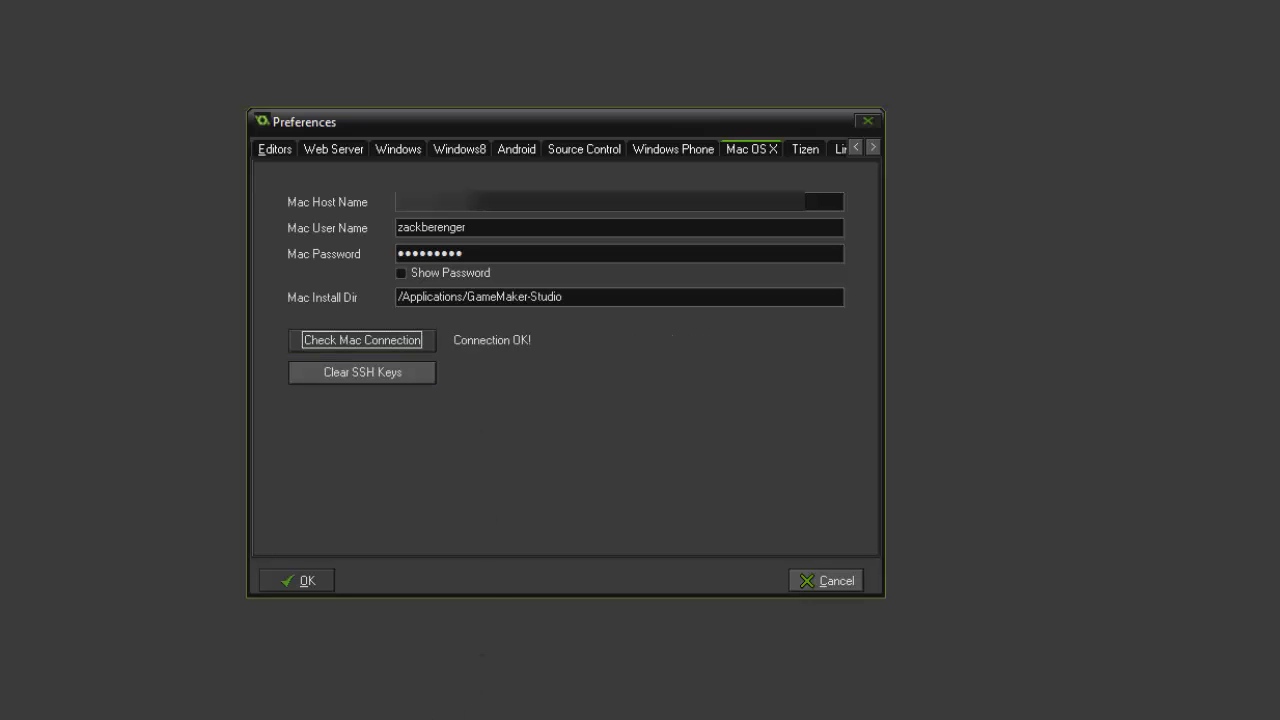
{"action": "left_click", "coordinate": [503, 137]}
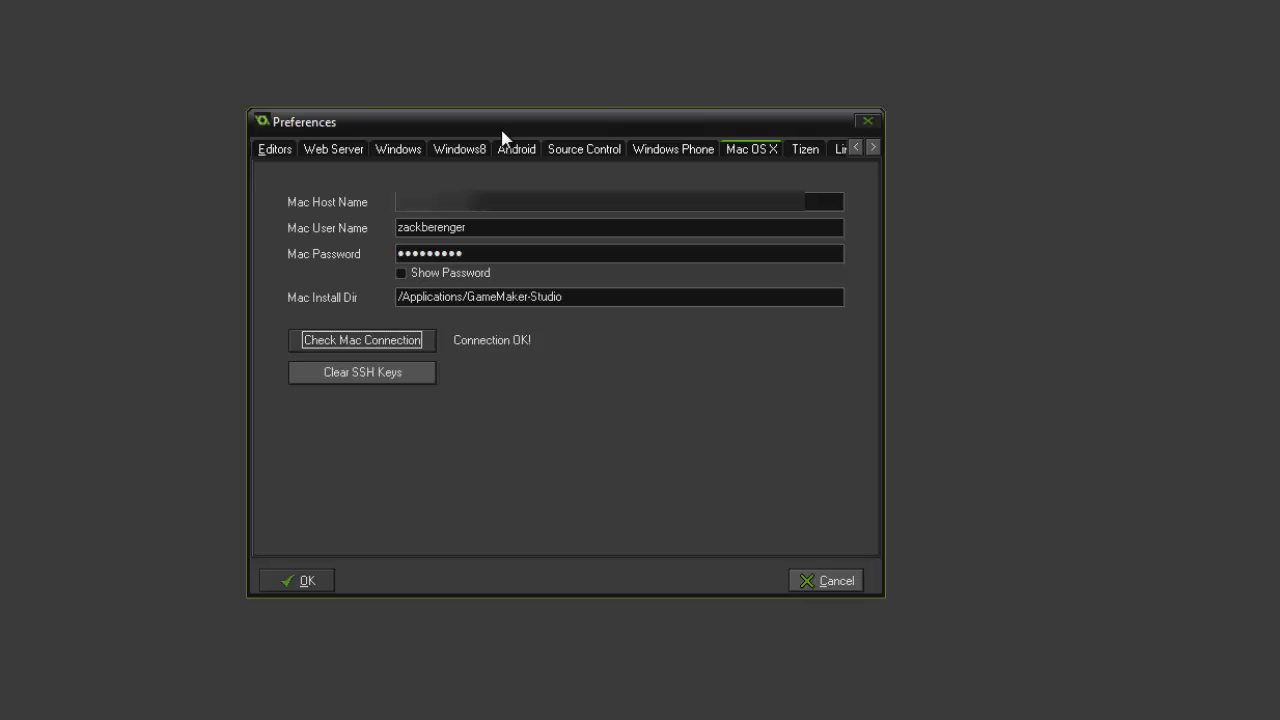